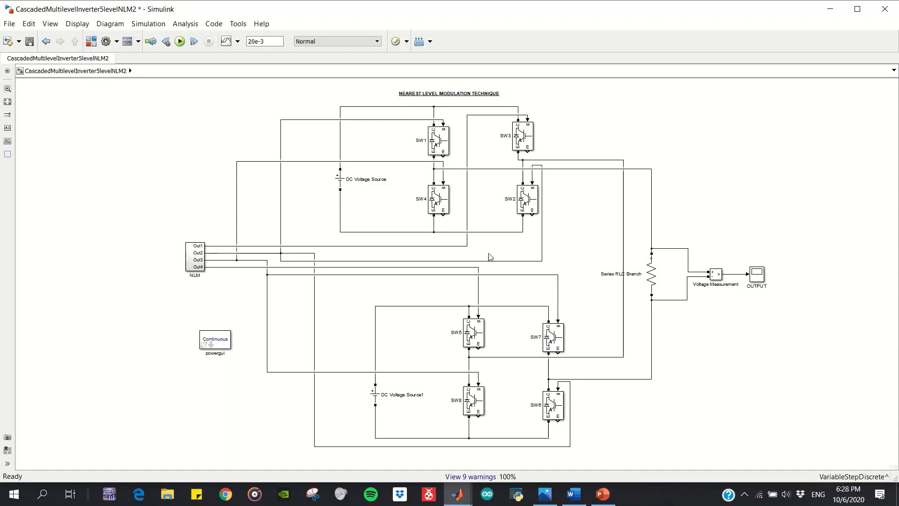
- Review the SW1/SW2 switches, the 15 V DC Voltage Sources and the Series RLC load settings
left_click_drag(481, 204, 550, 214)
left_click(439, 142)
left_click(459, 135)
double_click(340, 179)
double_click(345, 248)
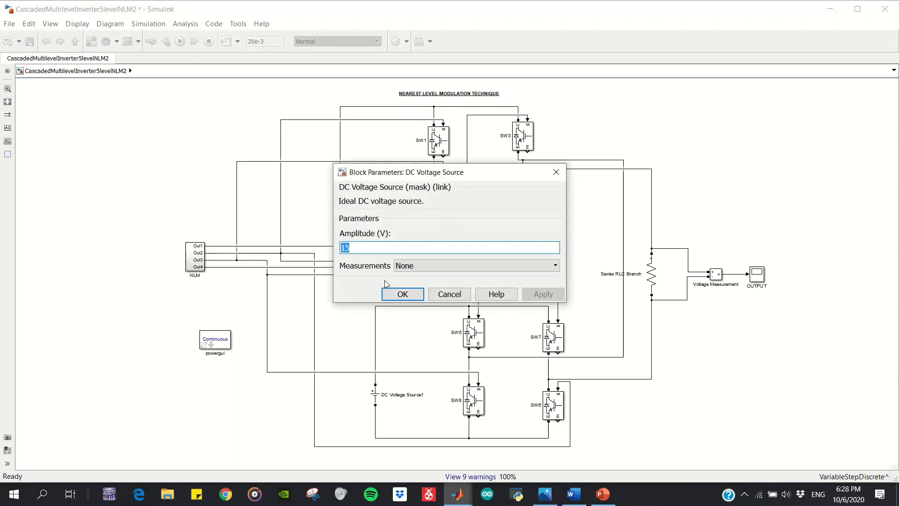
left_click(391, 291)
double_click(375, 395)
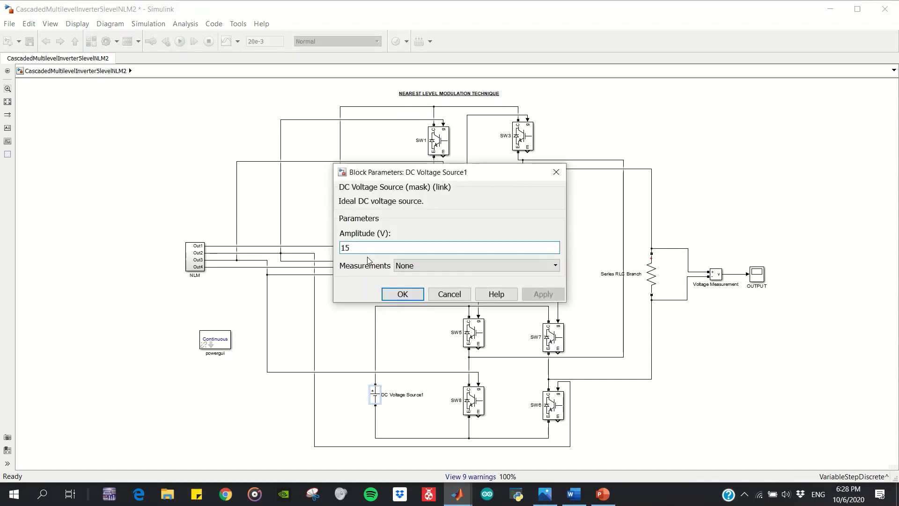
left_click(410, 296)
double_click(655, 288)
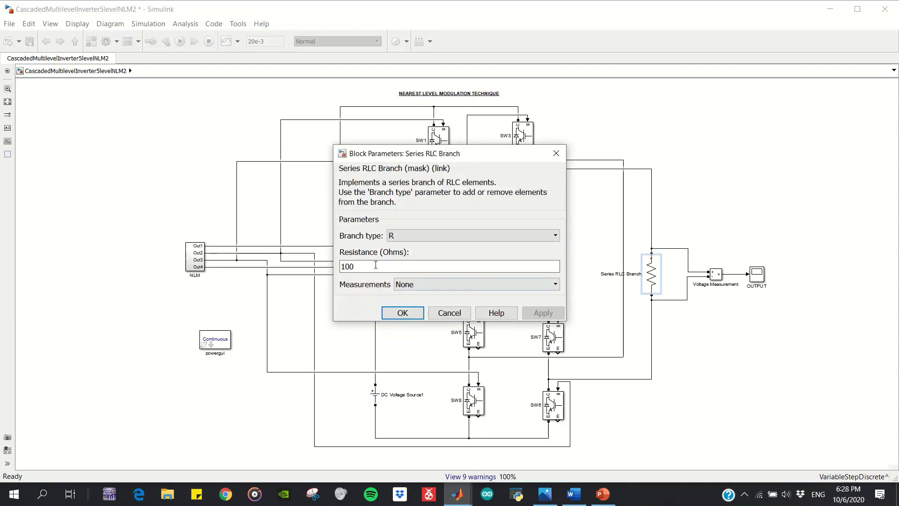
left_click(397, 312)
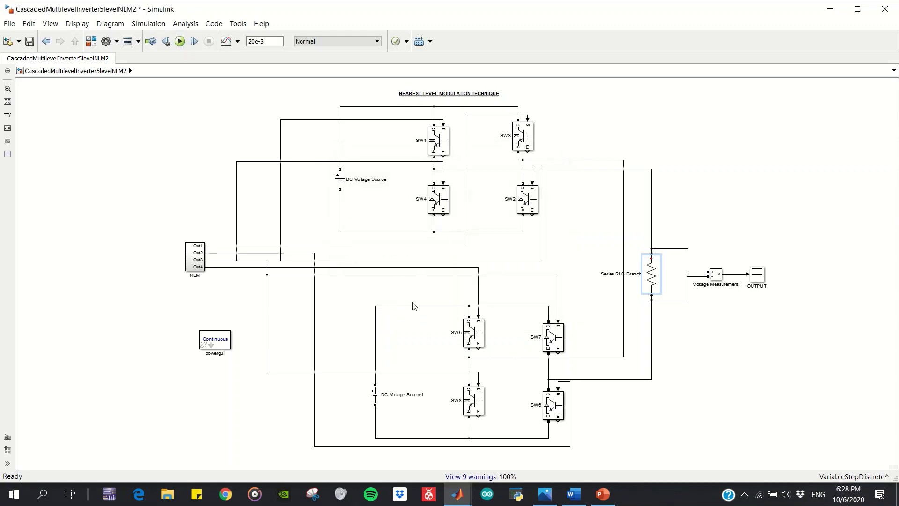
- Open the NLM control subsystem showing the sine wave and ±7.5, ±2.5 compare blocks
double_click(197, 253)
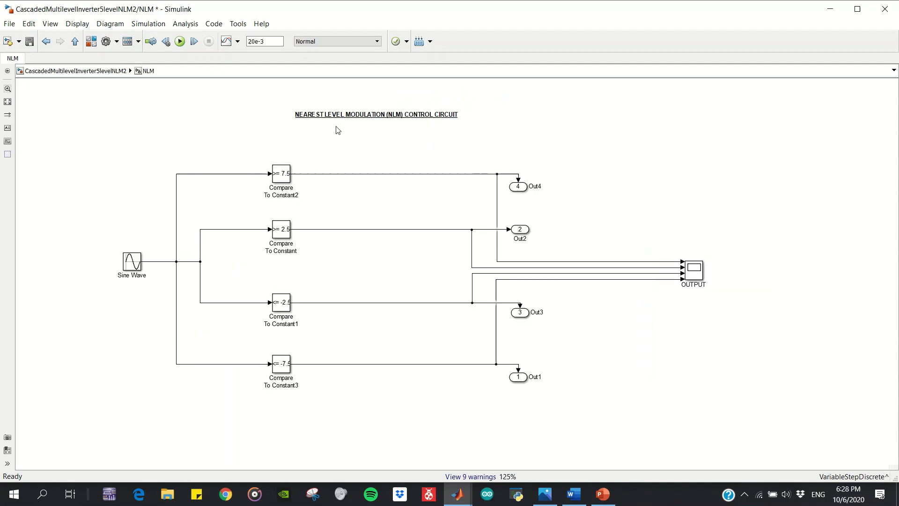
left_click(372, 116)
left_click(452, 131)
left_click(545, 495)
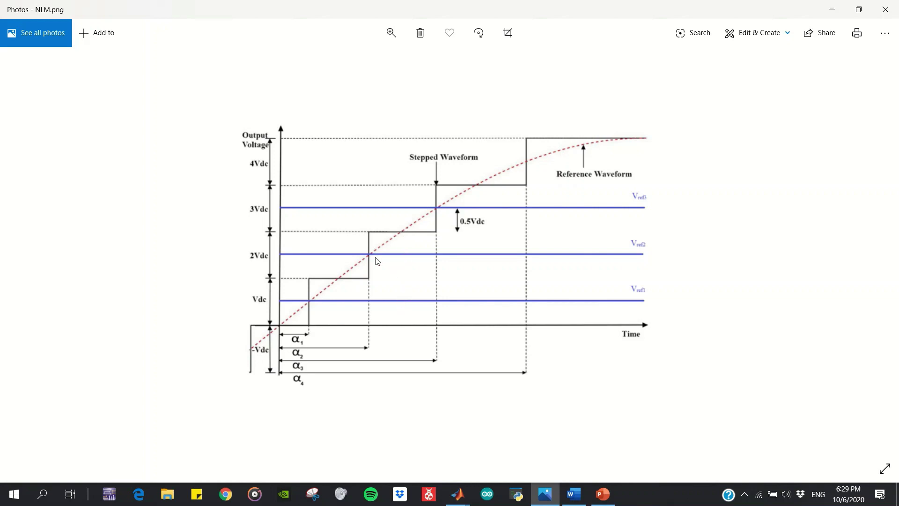
left_click(832, 9)
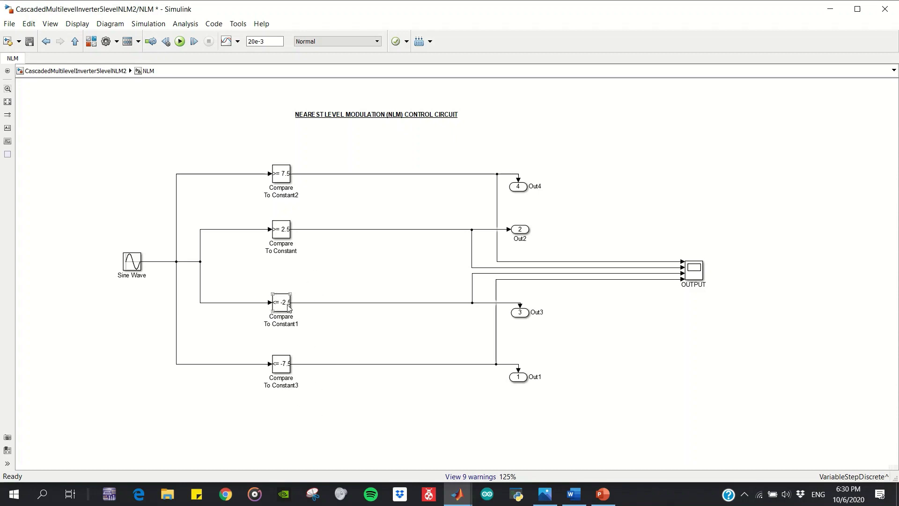
- Confirm the Sine Wave reference (amplitude 10, 2*pi*50) and run the NLM control simulation
double_click(132, 261)
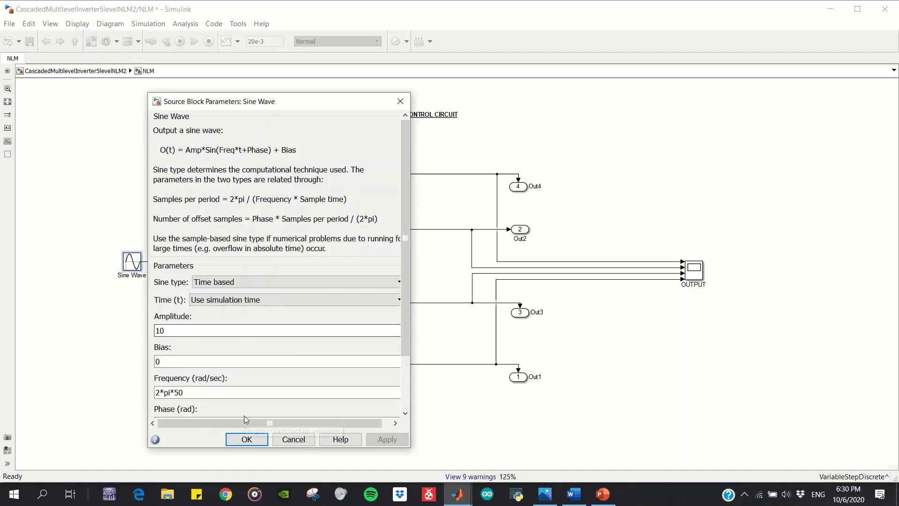
left_click(245, 439)
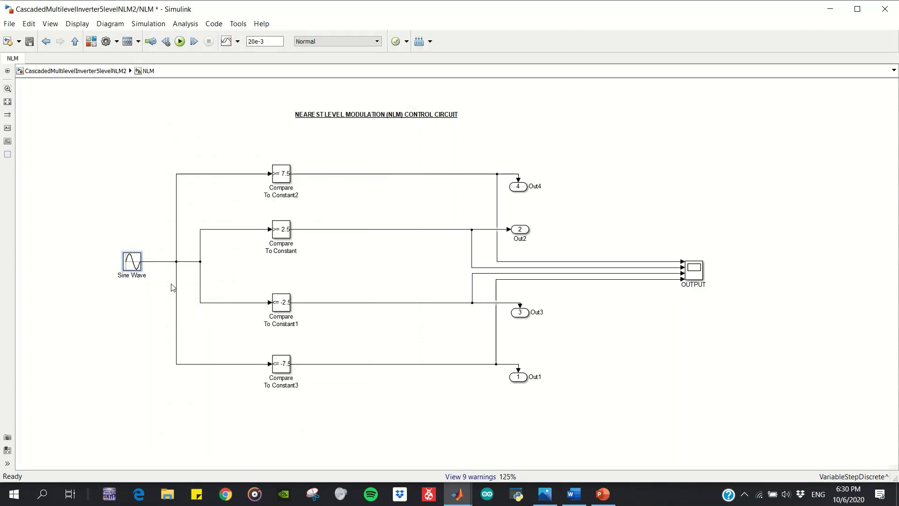
left_click(180, 41)
- Autoscale the OUTPUT scope to view the four 0–1 gating pulses, then minimize it
double_click(699, 272)
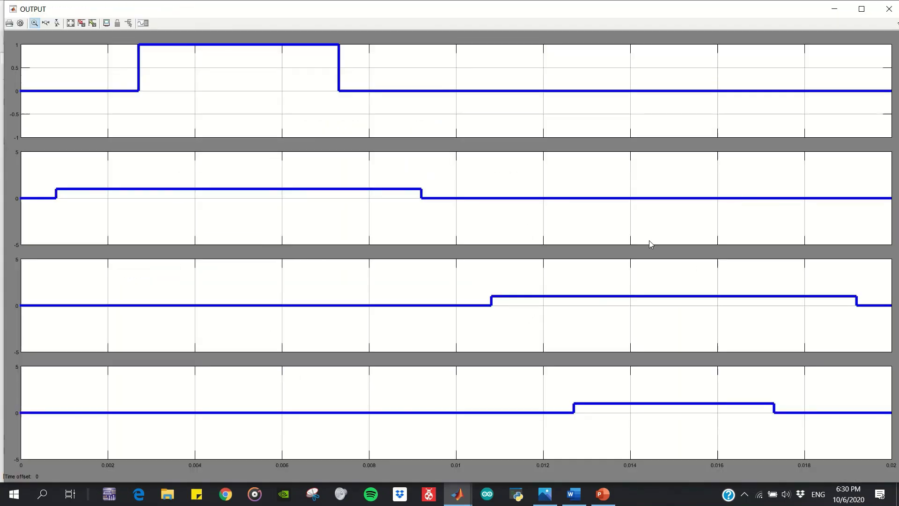
left_click(73, 25)
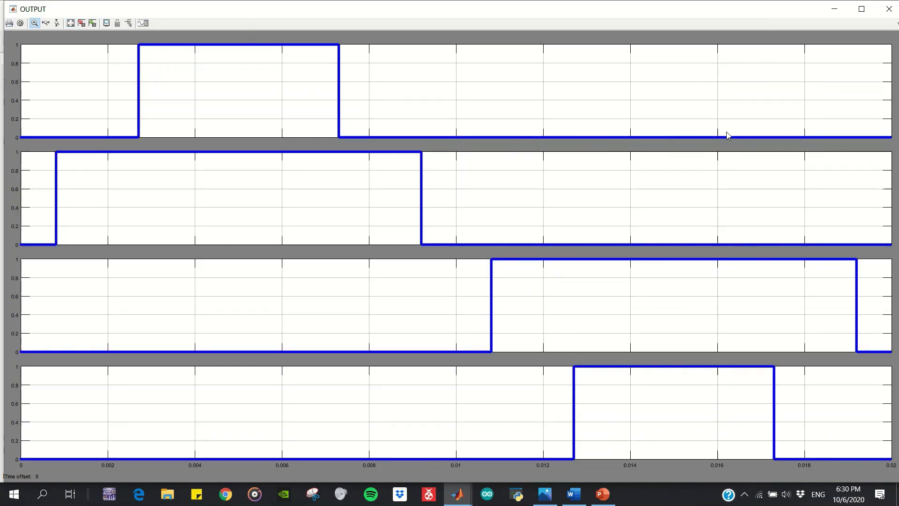
left_click(833, 9)
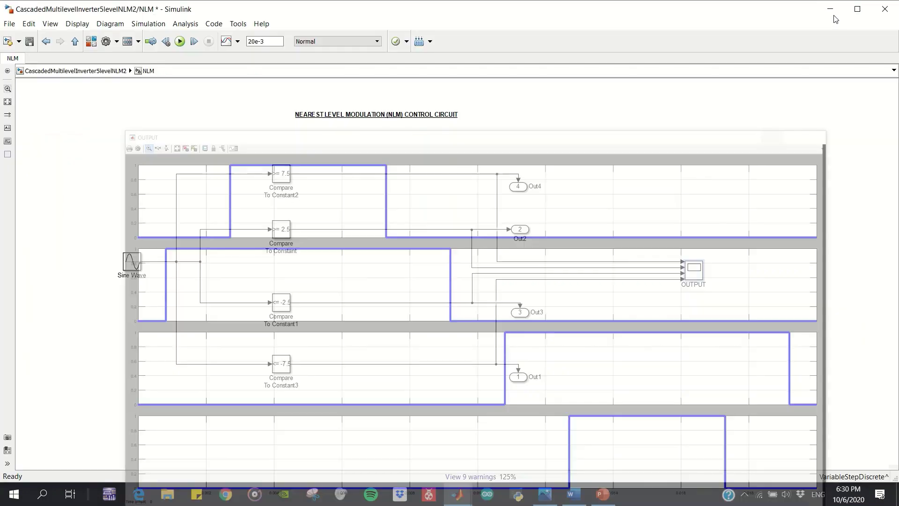
- Back in the top-level model, save, run, and autoscale the OUTPUT scope's 0, ±15, ±30 staircase
left_click(68, 71)
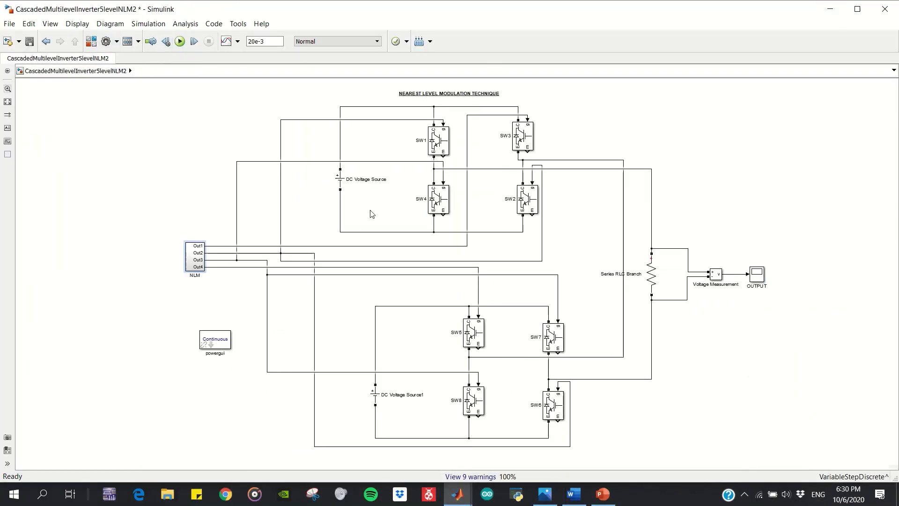
key("ctrl+s")
left_click(181, 42)
double_click(760, 281)
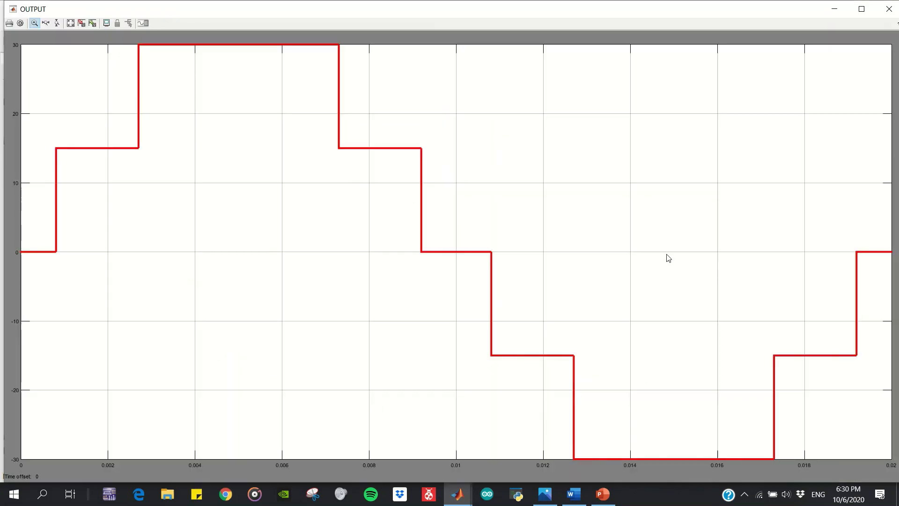
left_click(70, 23)
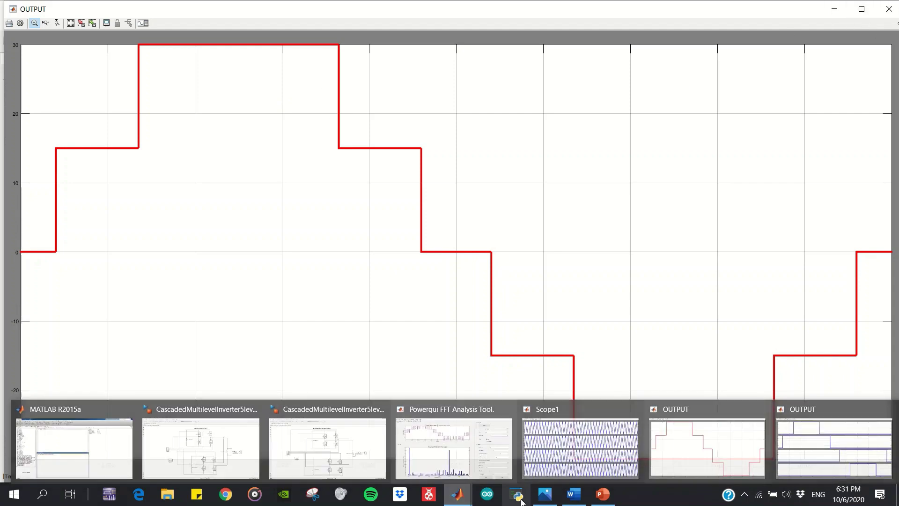
- Run the Powergui FFT on ScopeData2, showing a 0.3156 fundamental at 50 Hz and 17.08% THD
mouse_move(457, 495)
left_click(457, 470)
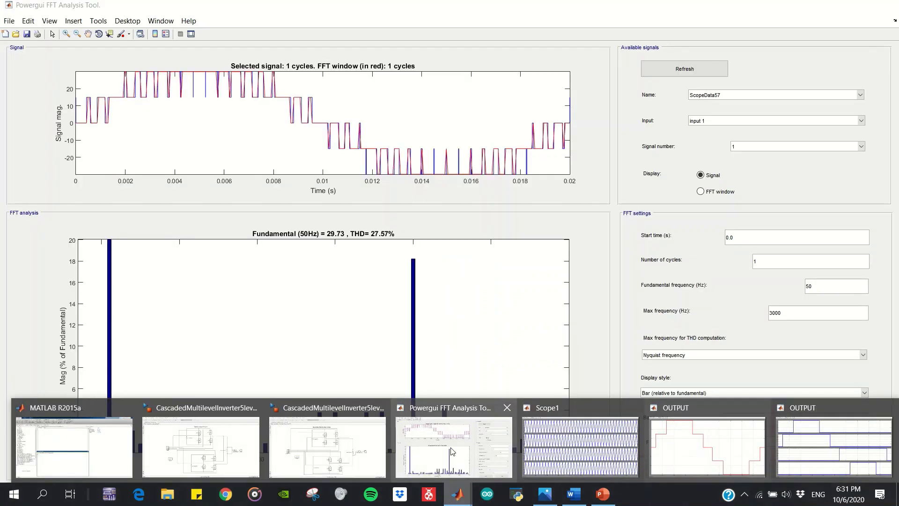
left_click(706, 96)
left_click(717, 113)
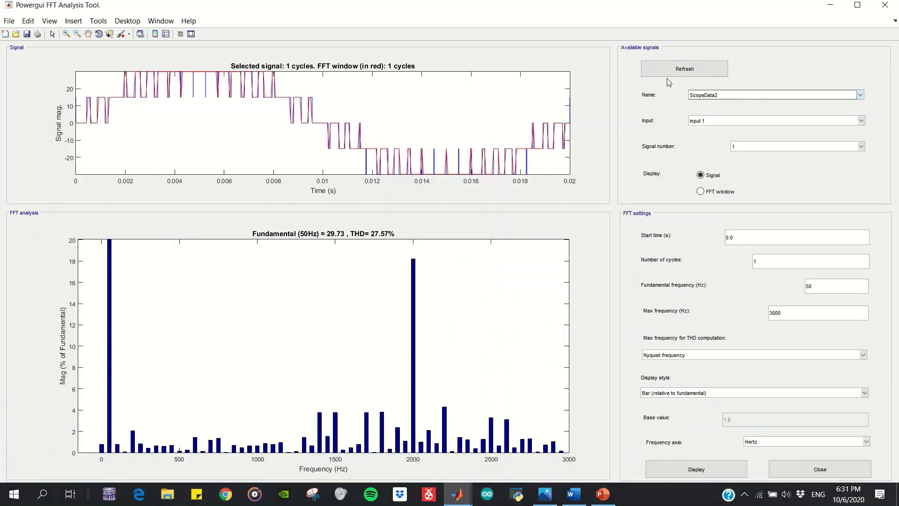
left_click(657, 473)
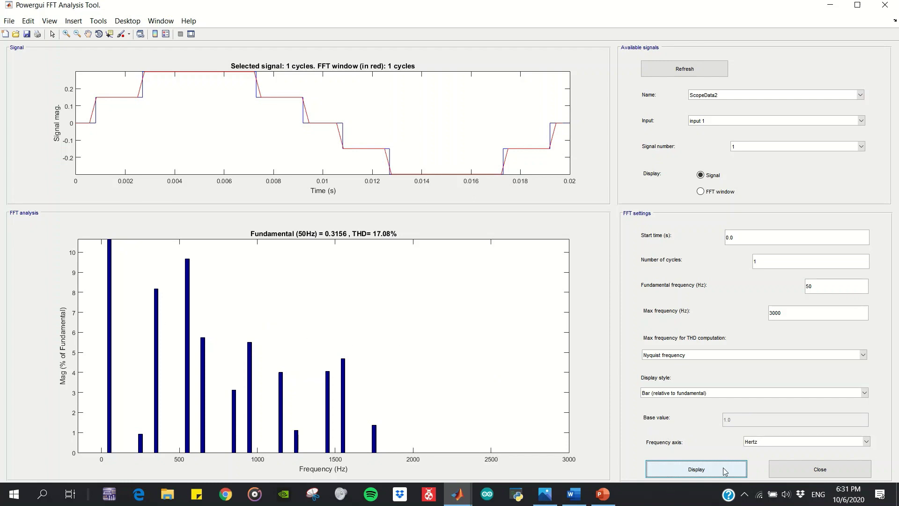
left_click(841, 4)
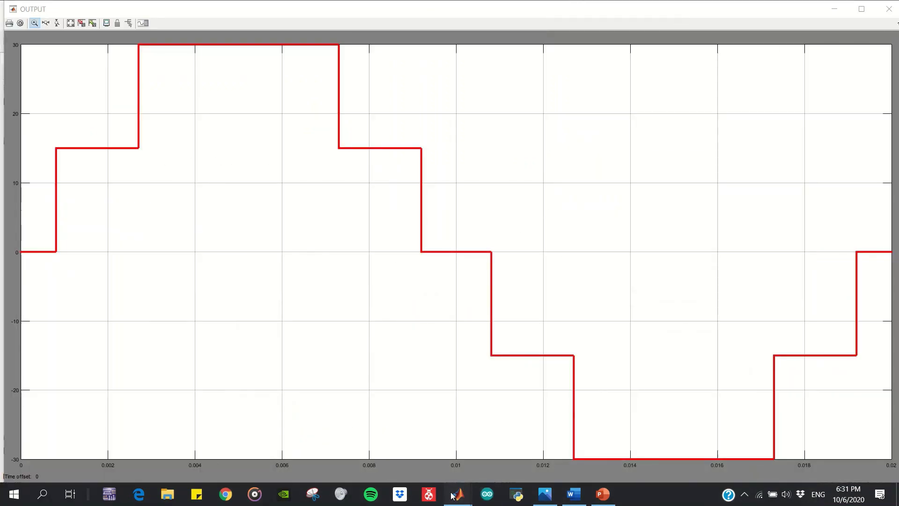
- Switch to the multicarrier PWM inverter model and open its Multicarrier PWM subsystem
mouse_move(452, 496)
left_click(328, 440)
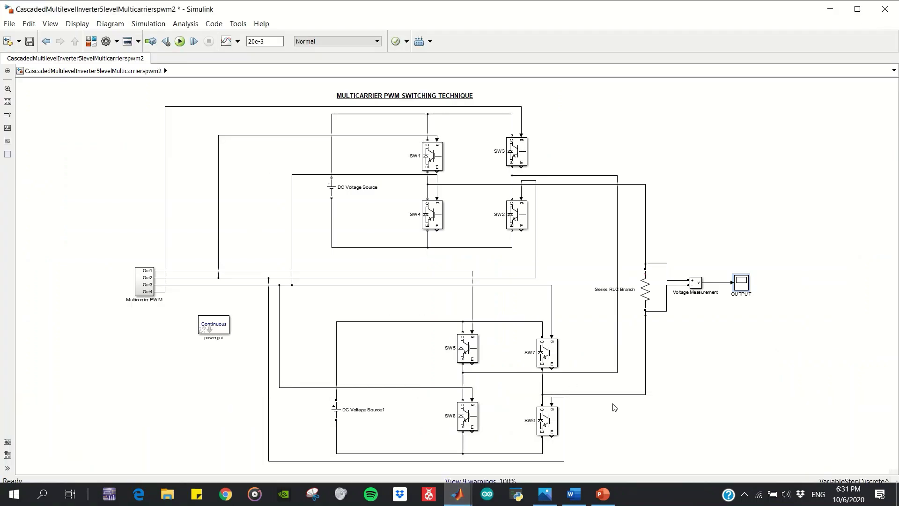
double_click(143, 289)
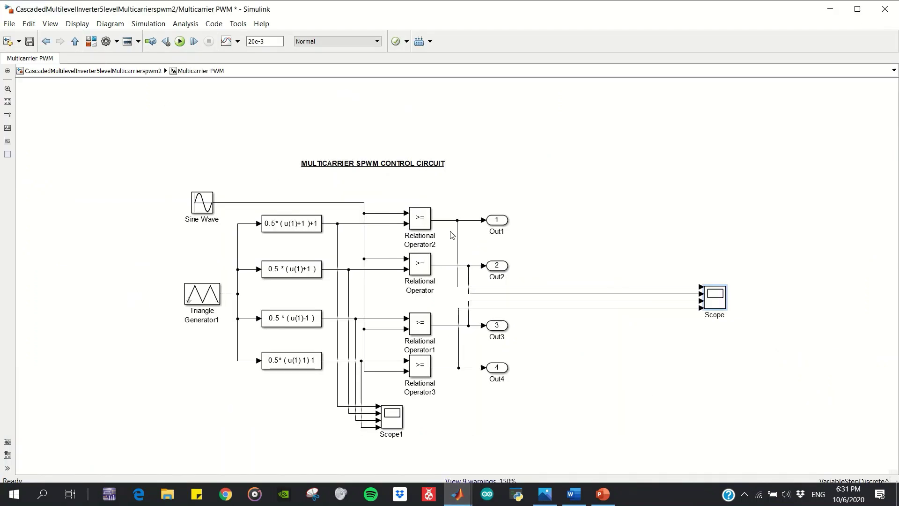
left_click(264, 269)
left_click(208, 212)
- Check the Sine Wave (amplitude 2, 314.16 rad/s) and the 2000 Hz Triangle Generator1 carrier
double_click(207, 212)
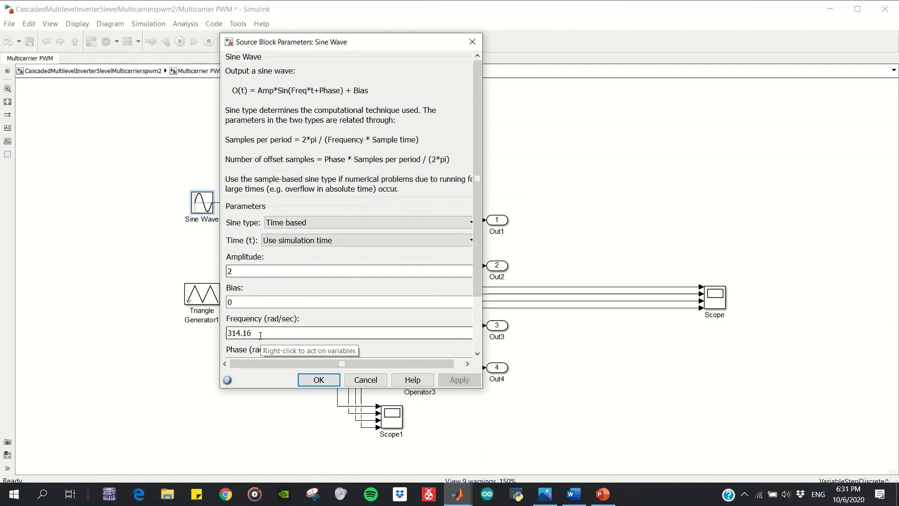
left_click(318, 379)
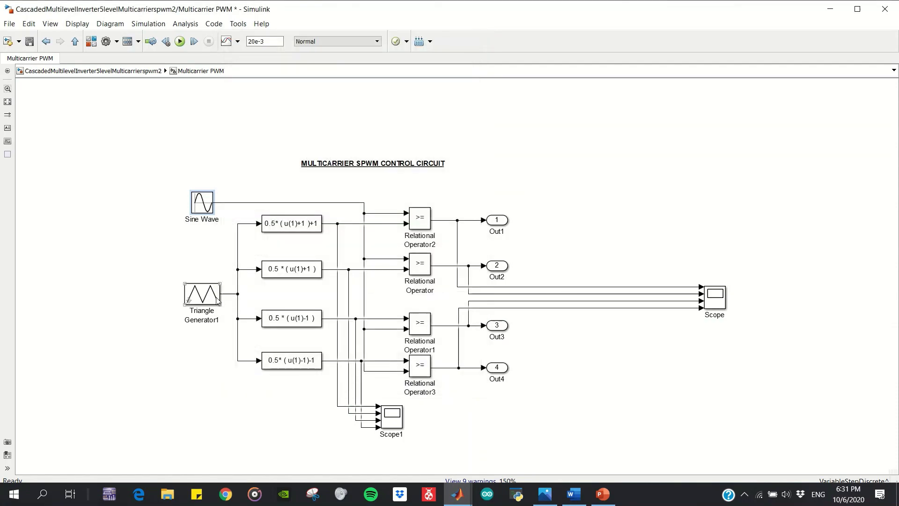
double_click(203, 300)
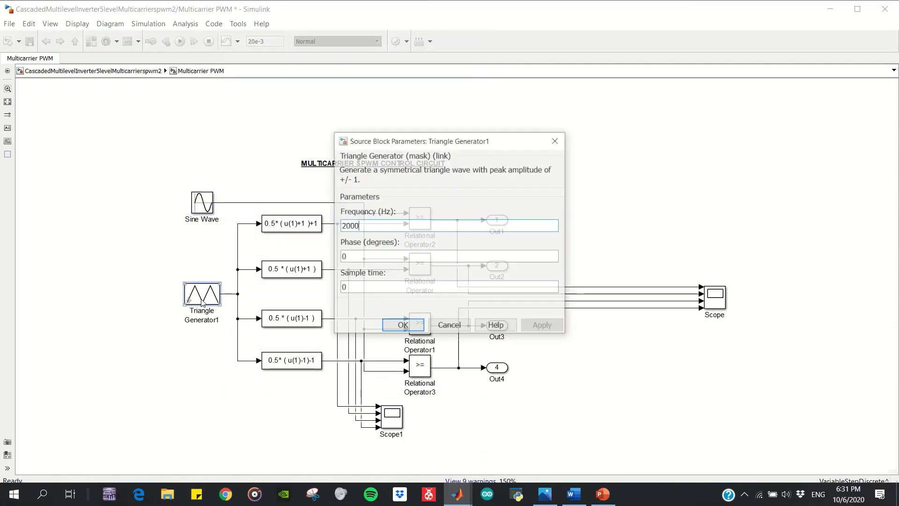
left_click(379, 225)
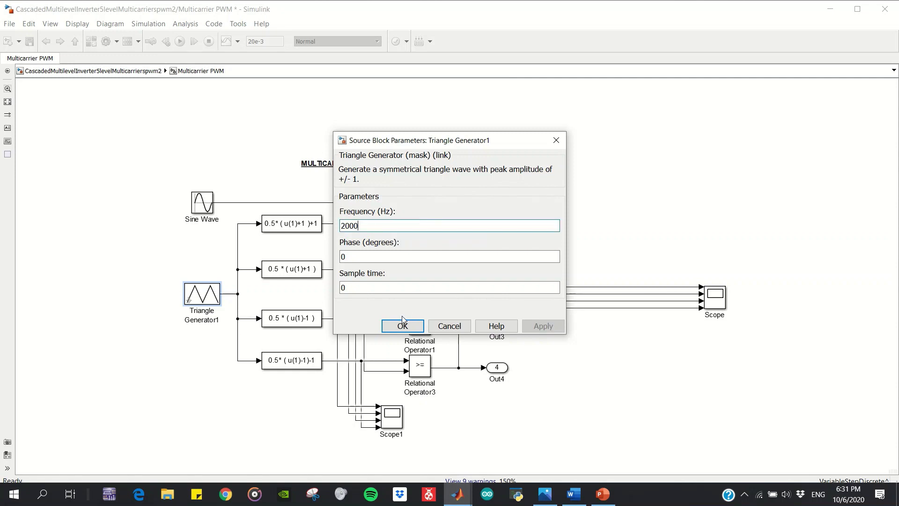
left_click(403, 326)
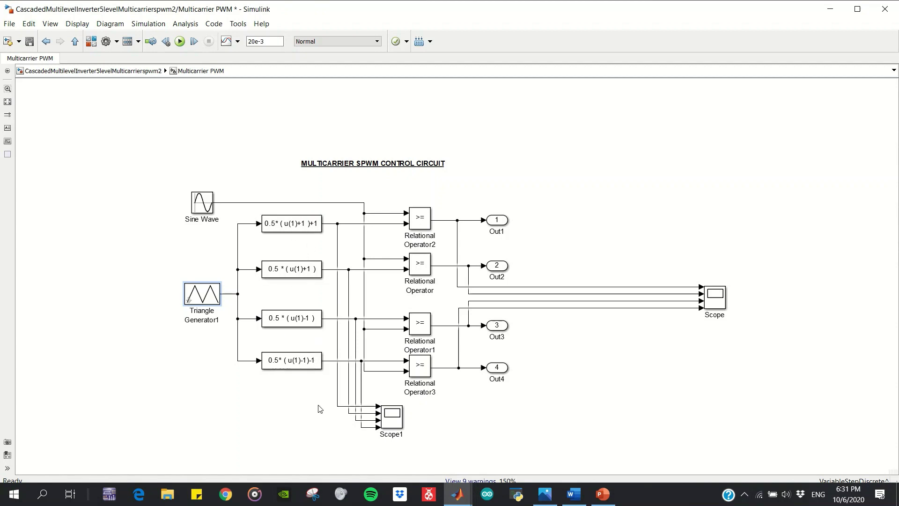
- Open Scope1 and autoscale the four level-shifted carriers spanning 1–2, 0–1, −1–0, −2 to −1
double_click(392, 422)
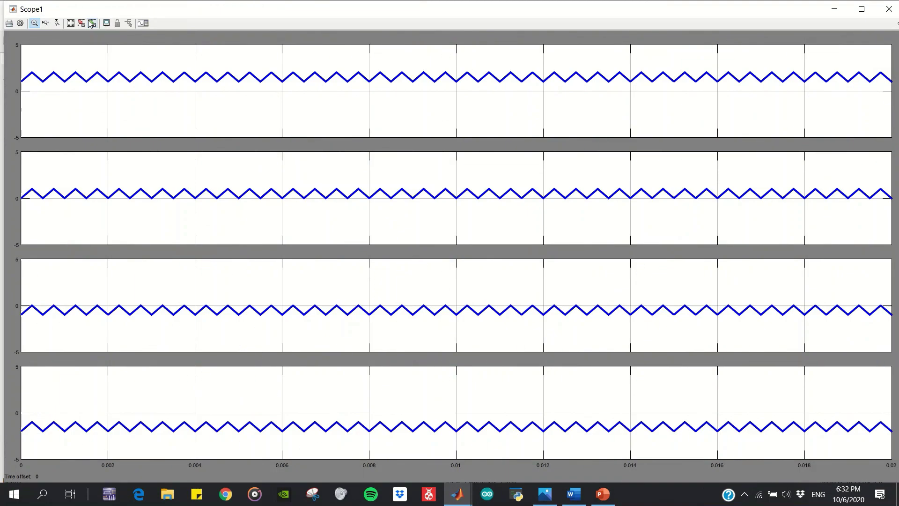
left_click(70, 23)
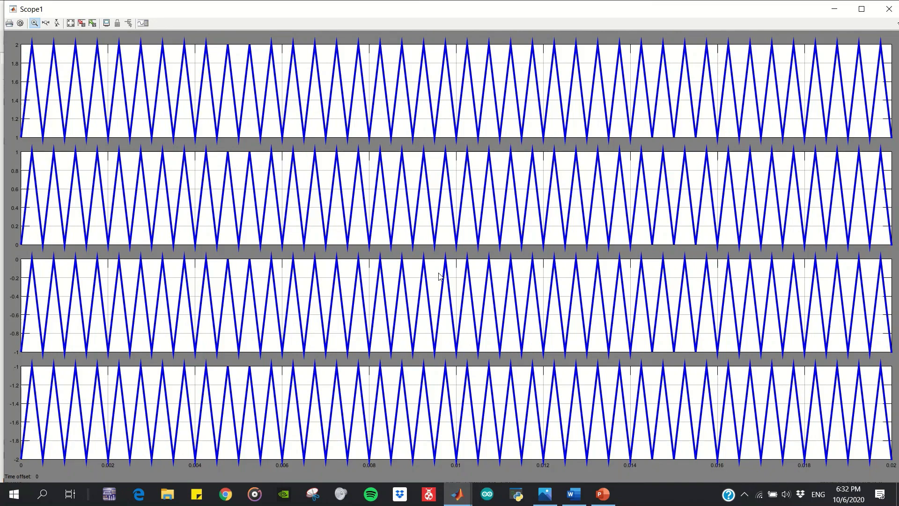
- Zoom into the phase-disposition multicarrier PWM reference image in Photos, then minimize it
mouse_move(578, 497)
left_click(545, 494)
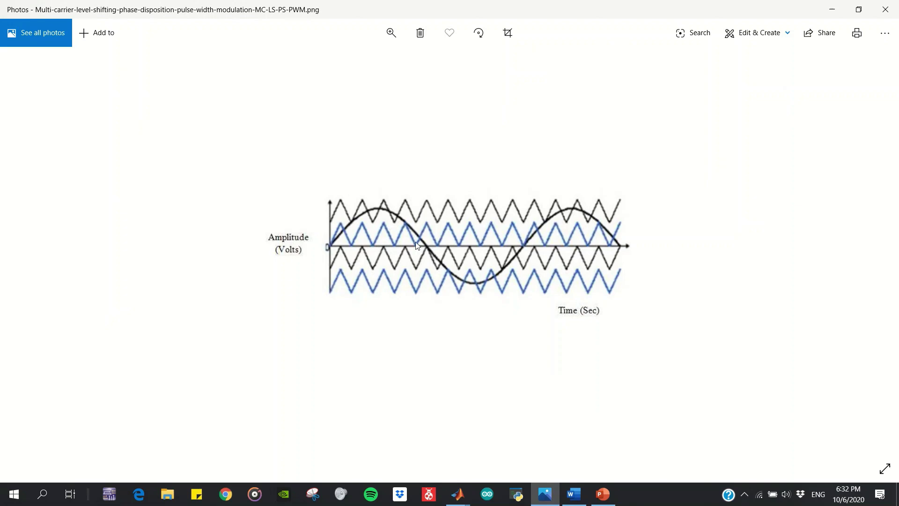
scroll(416, 245, "up", 2)
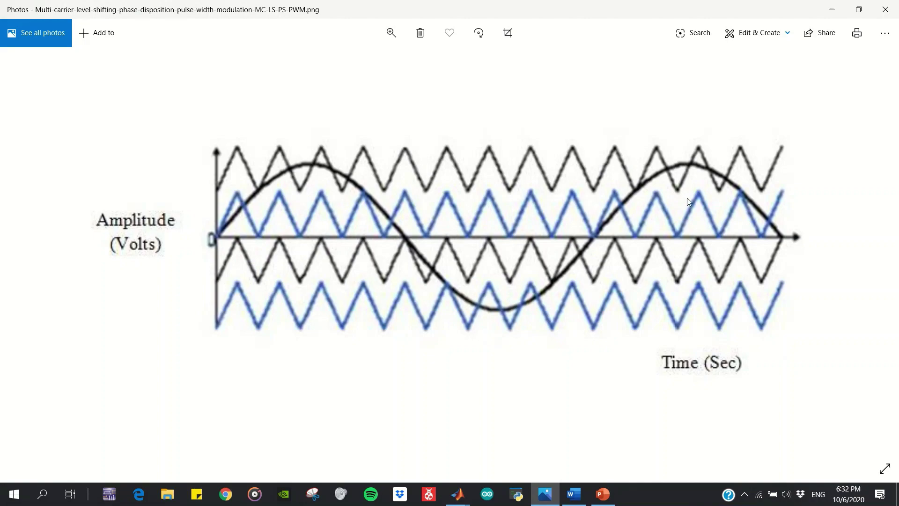
left_click(831, 10)
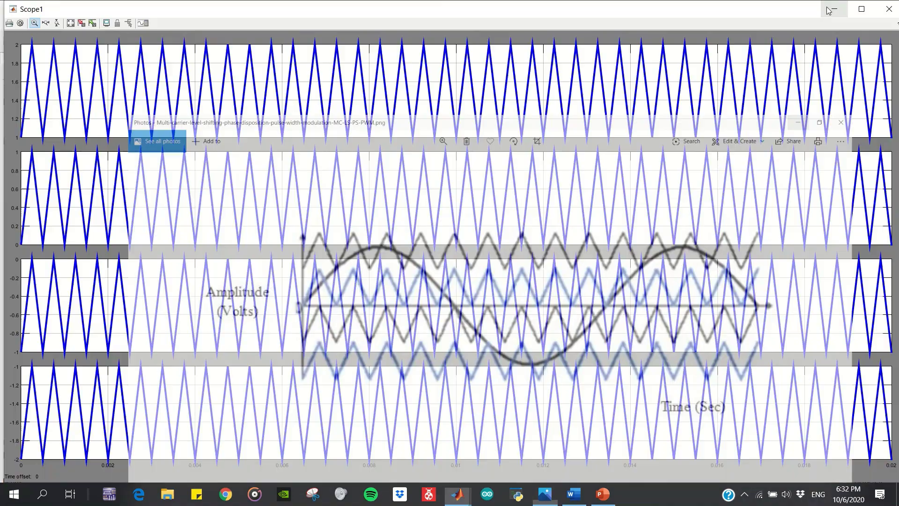
- Run the control circuit with Ctrl+T and autoscale the Scope's four 0–1 gate pulse trains
left_click(830, 10)
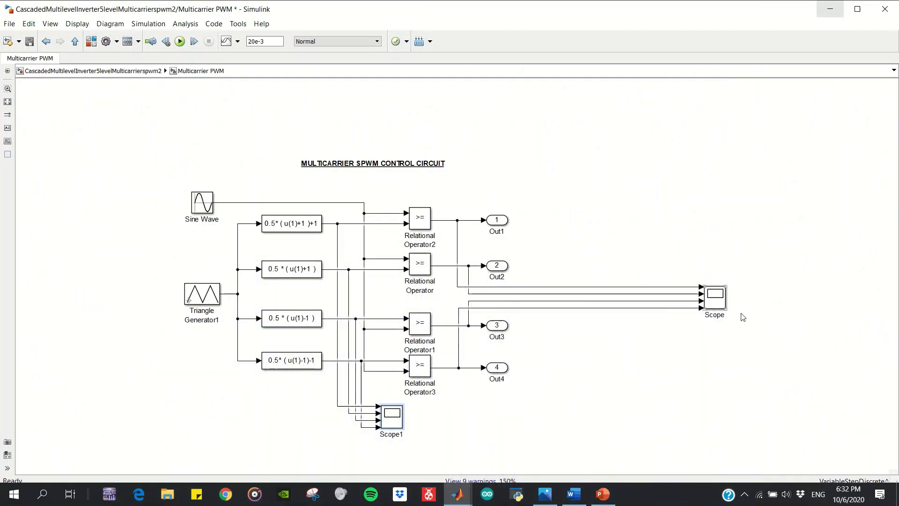
key("ctrl+t")
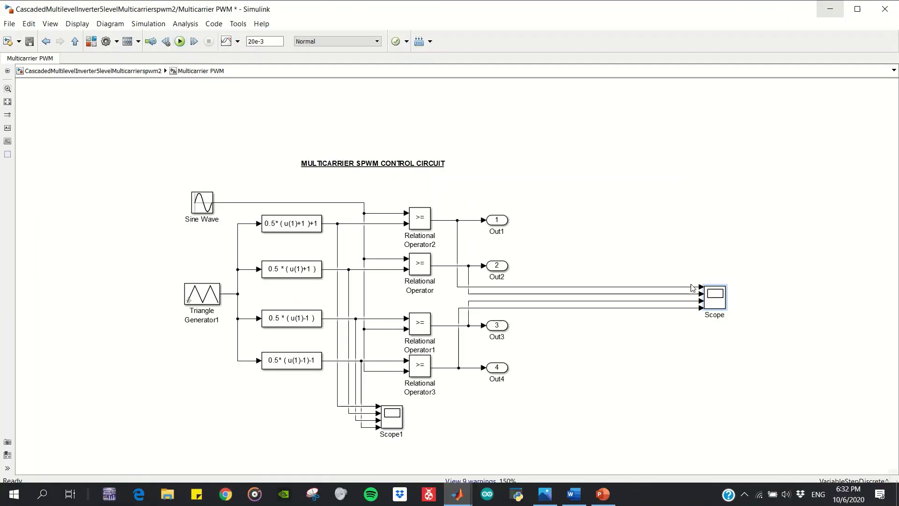
double_click(709, 296)
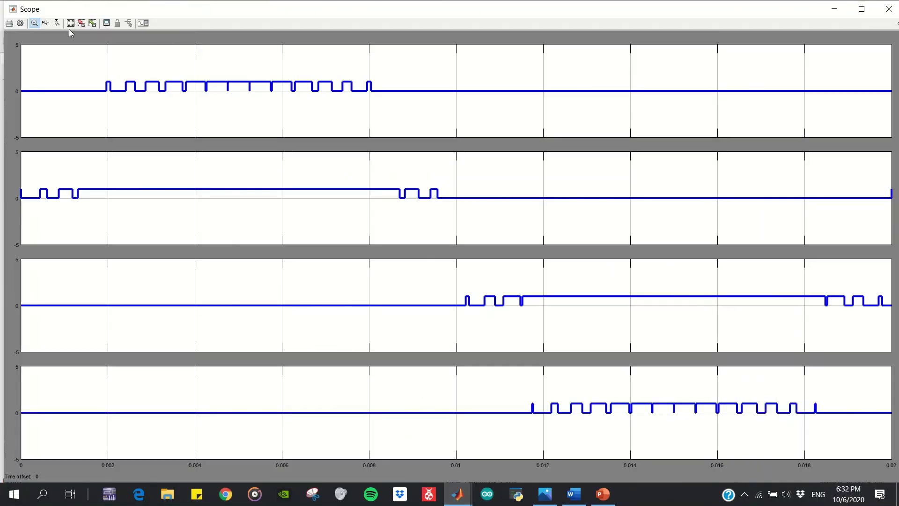
left_click(57, 23)
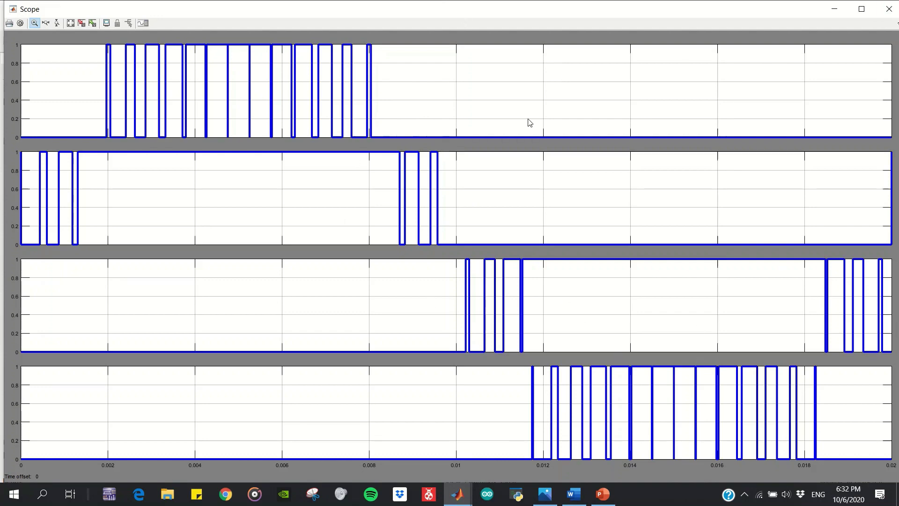
- Run the top-level multicarrier inverter and view its 0, ±15, ±30 output on the OUTPUT scope
left_click(890, 9)
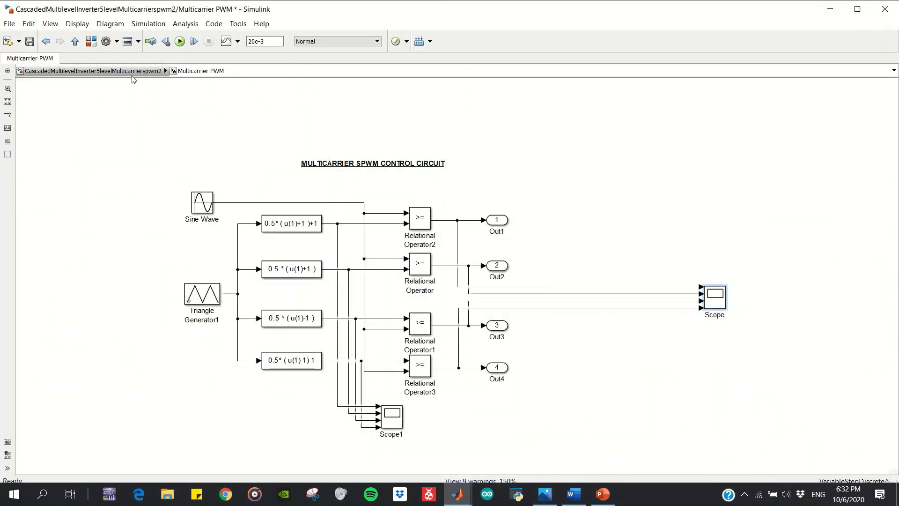
left_click(124, 72)
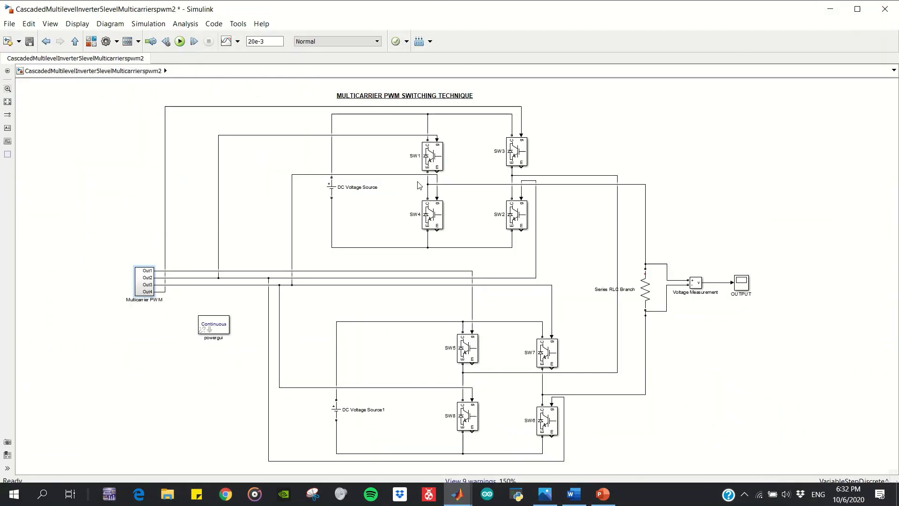
left_click(180, 42)
double_click(742, 289)
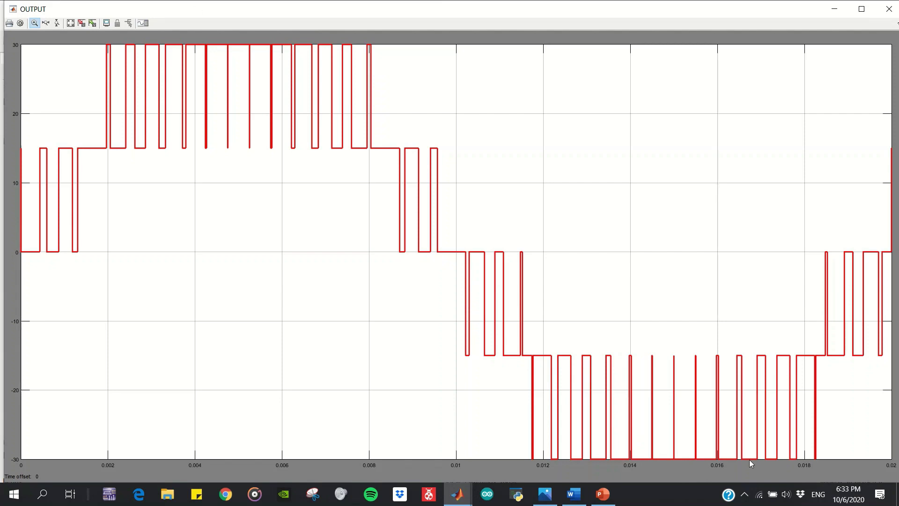
left_click(834, 9)
- Display the Powergui FFT of ScopeData57: 29.73 fundamental at 50 Hz, 27.57% THD
left_click(460, 495)
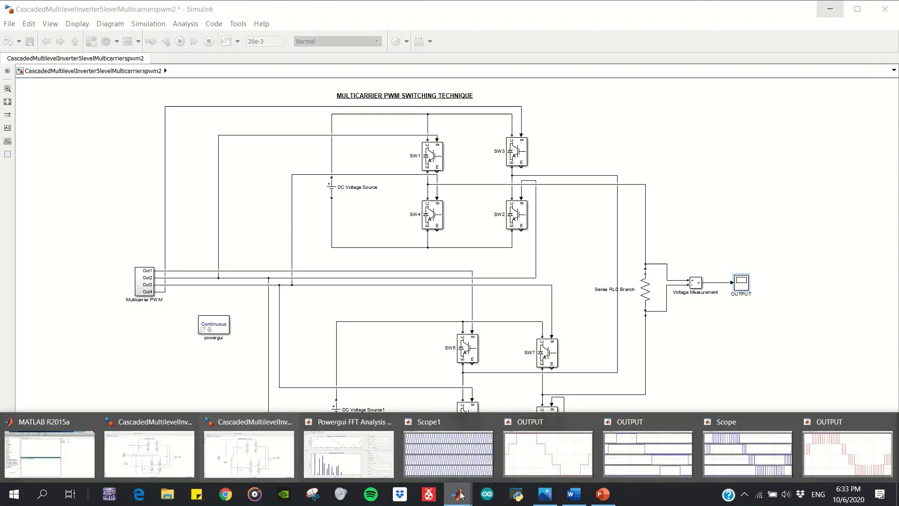
left_click(351, 450)
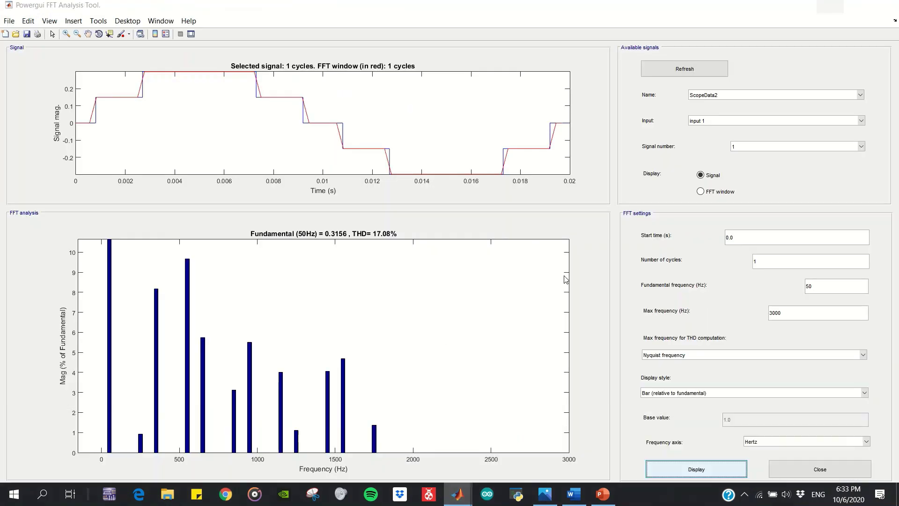
left_click(715, 95)
left_click(716, 129)
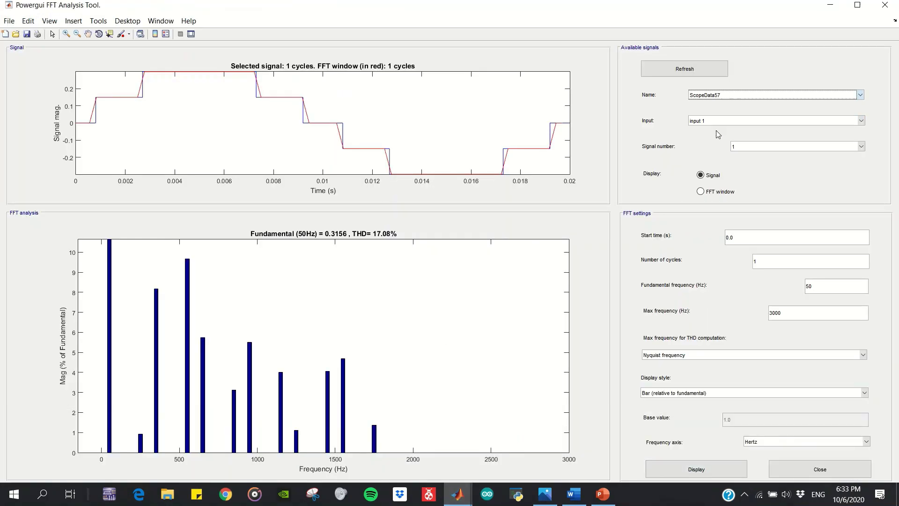
left_click(668, 474)
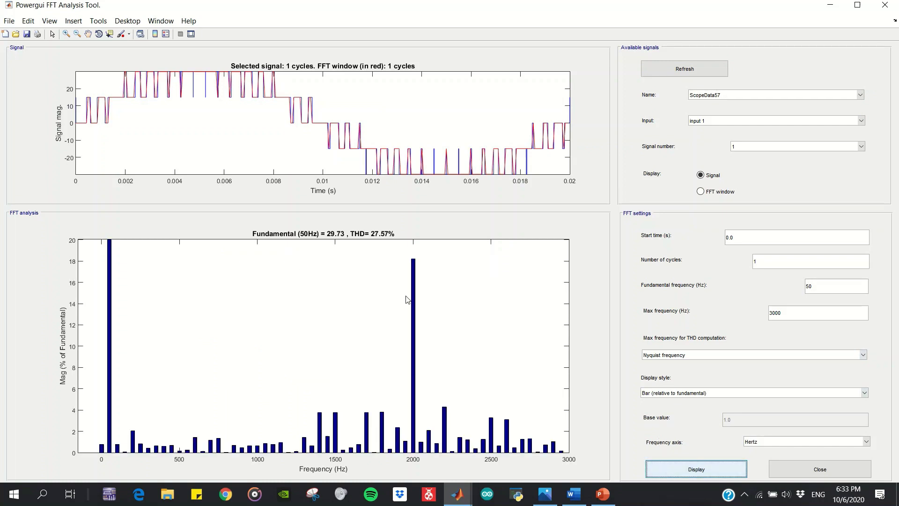